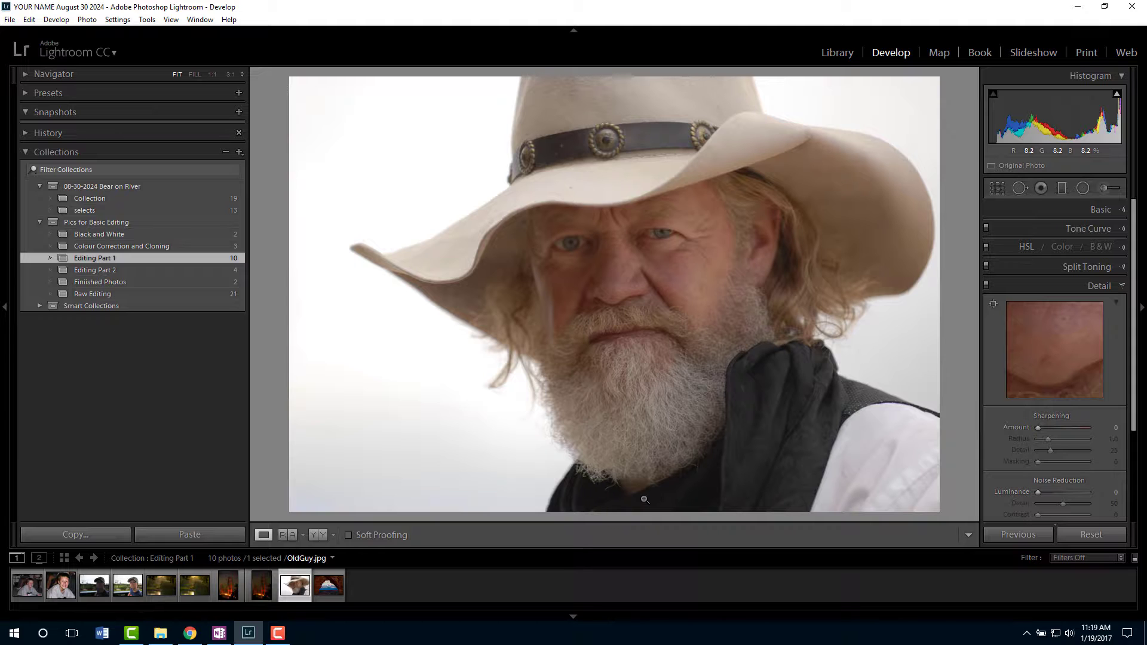
- Set the portrait's Whites to +74 and Blacks to -45, and compare the result with the original
click(1082, 211)
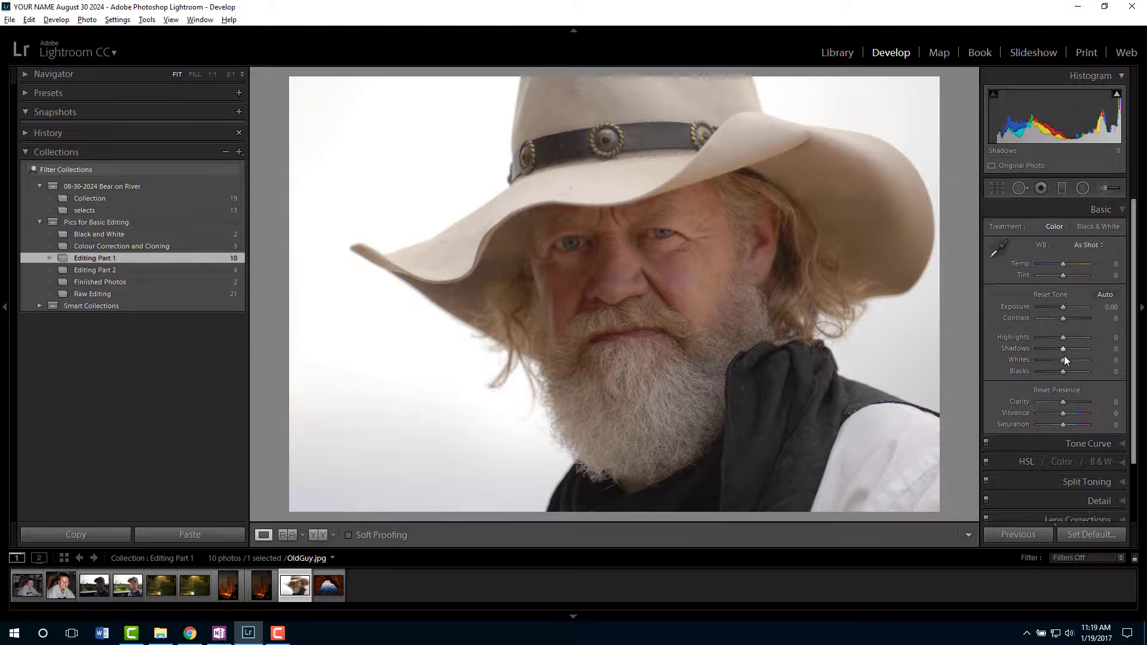
mouse_move(1063, 361)
mouse_down()
mouse_move(1081, 360)
mouse_move(1052, 373)
mouse_up()
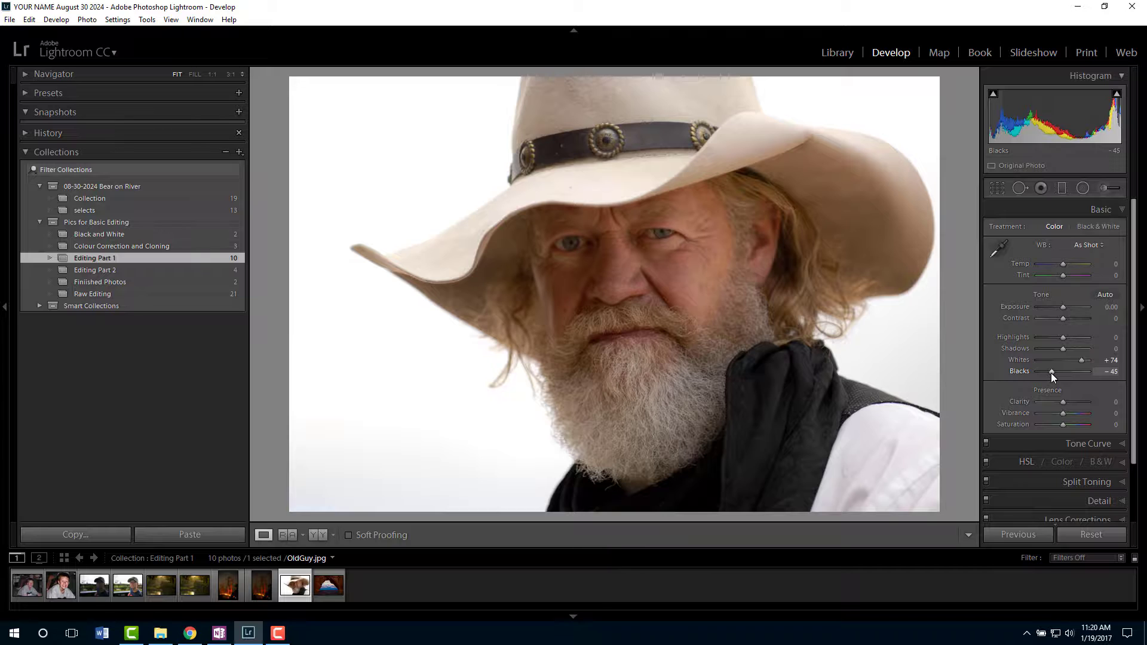
key(backslash)
key(backslash)
- Set the portrait's Clarity to +40, Vibrance to -29 and white balance Temp to +7
drag(1061, 403, 1073, 402)
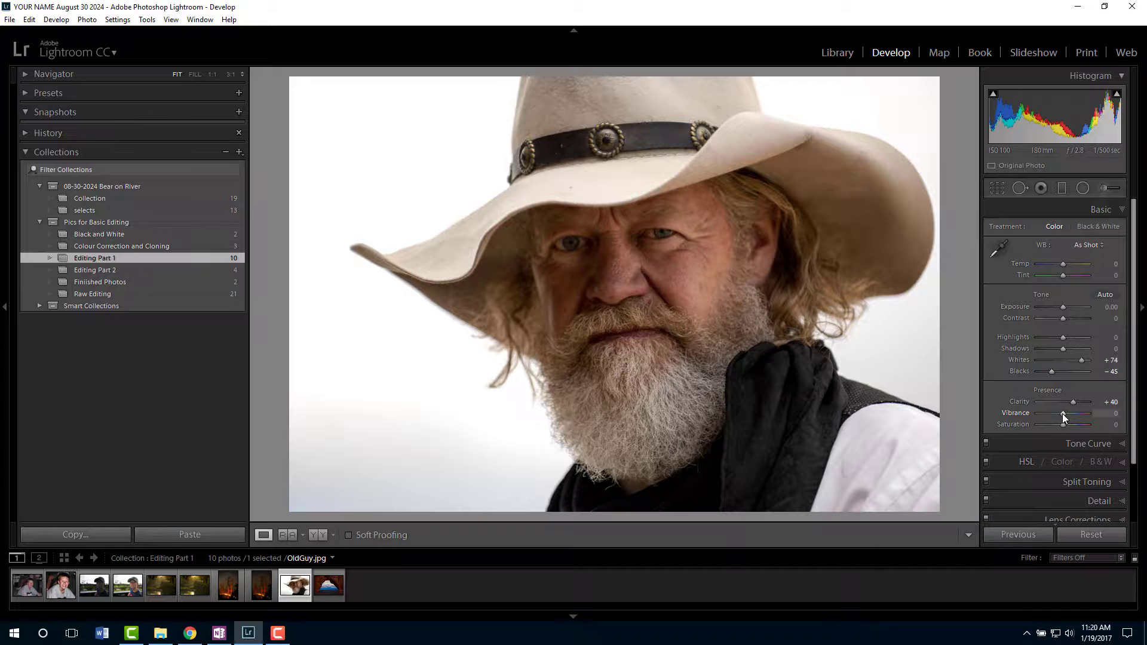
drag(1063, 415, 1055, 415)
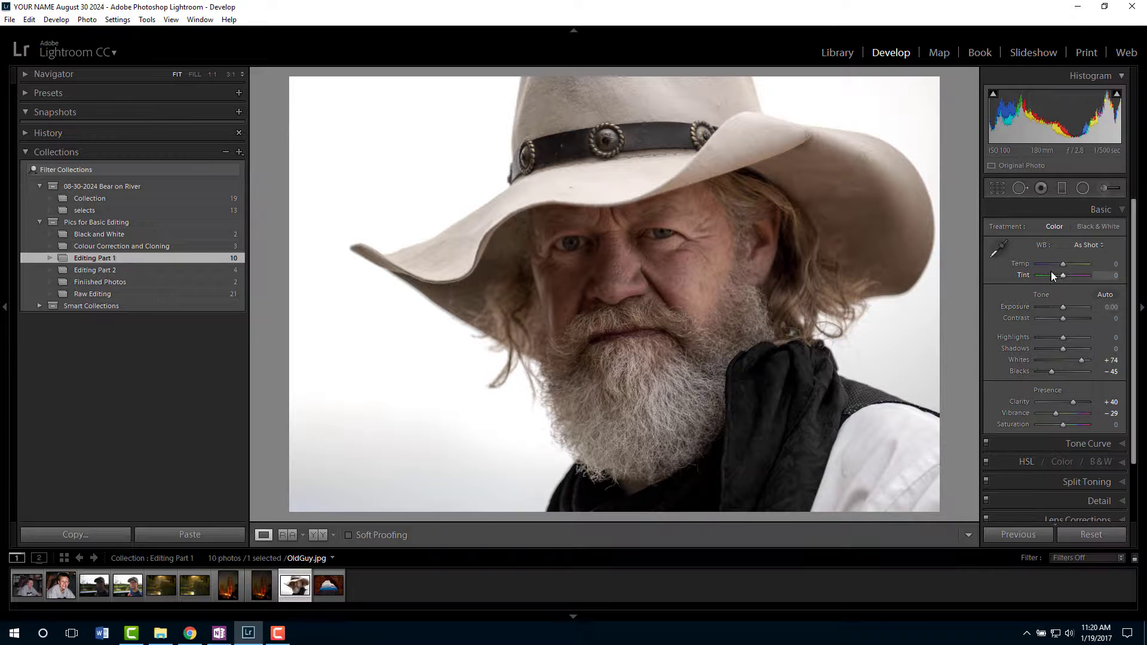
drag(1062, 266, 1065, 266)
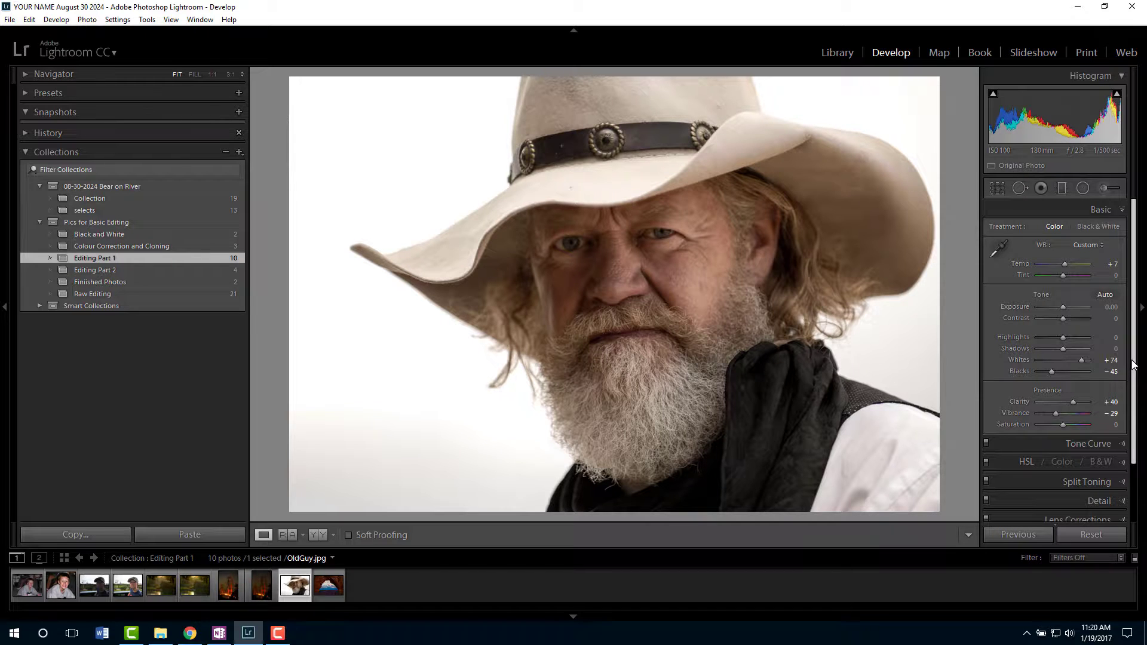
- Set the portrait's Sharpening Amount to 100 and compare the photo with the Detail adjustments off and on
scroll(1134, 375, down, 2)
drag(1134, 376, 1135, 431)
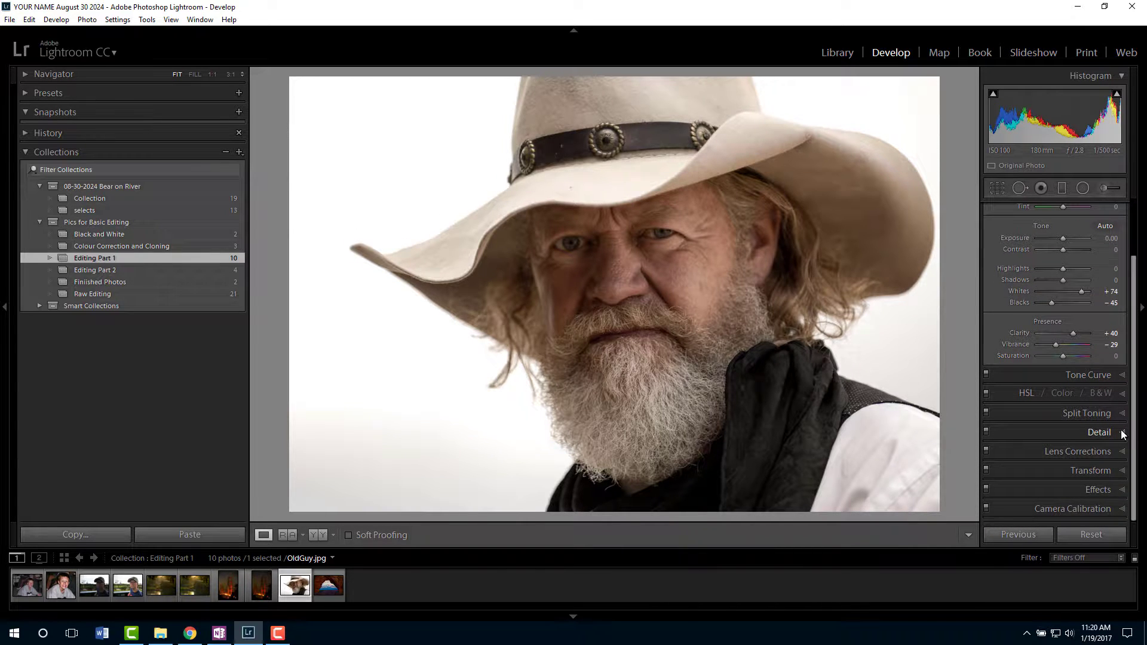
click(1105, 433)
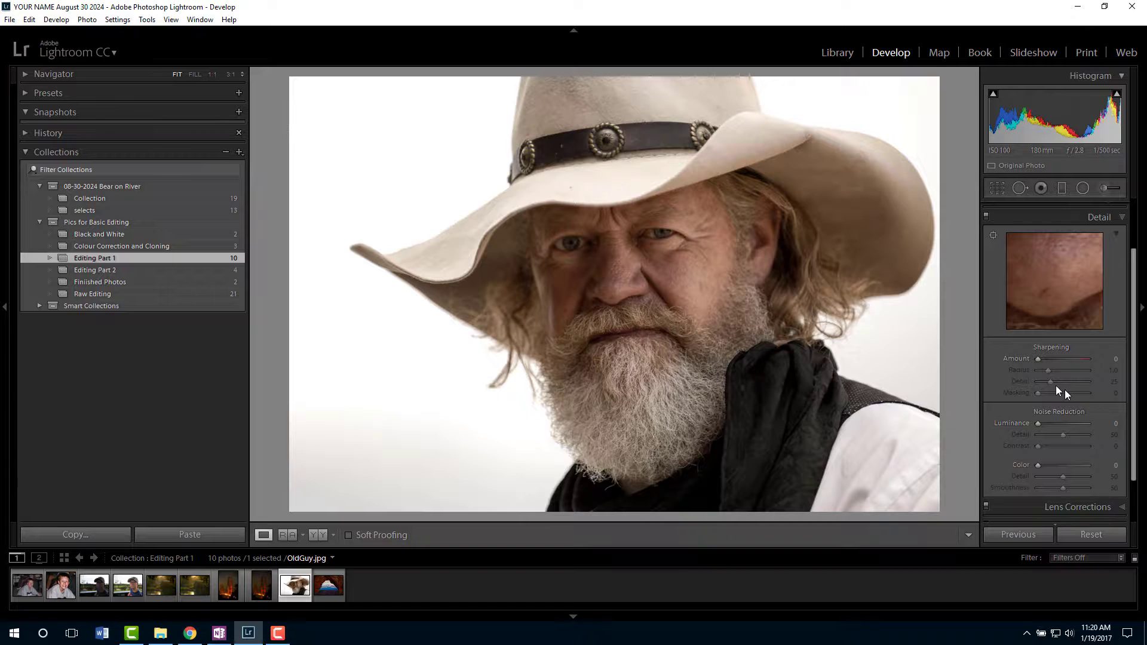
drag(1038, 358, 1072, 359)
click(987, 219)
click(986, 219)
- Examine the sharpening at 1:1 on the face, hatband and beard, and compare the edited portrait with the original
click(634, 267)
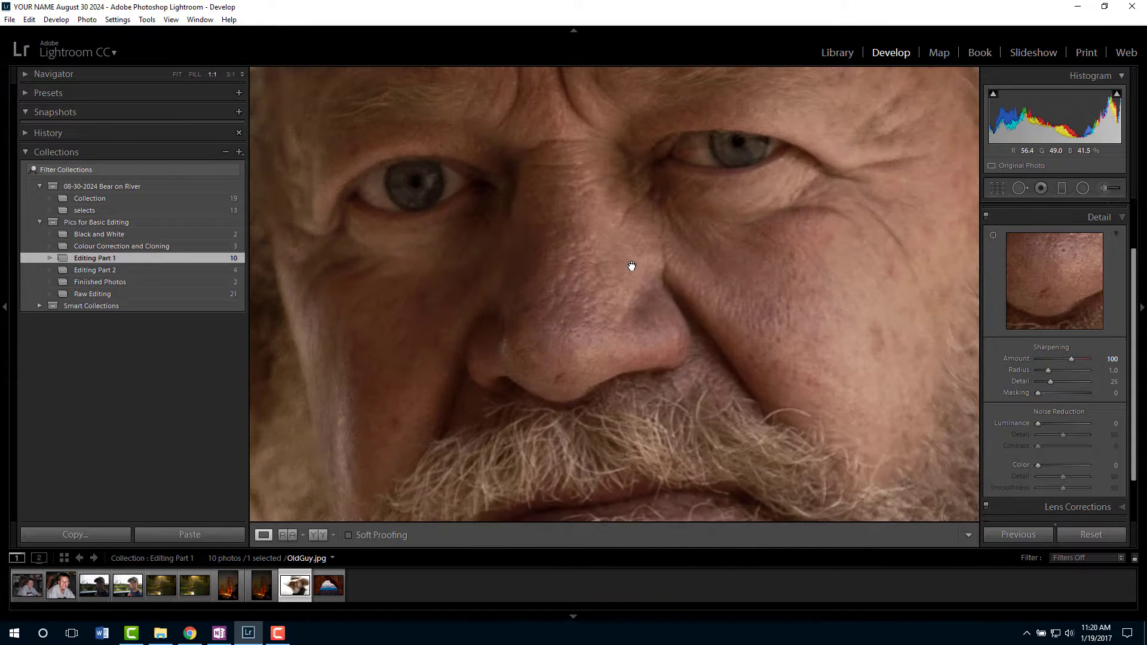
click(987, 219)
click(987, 219)
click(596, 255)
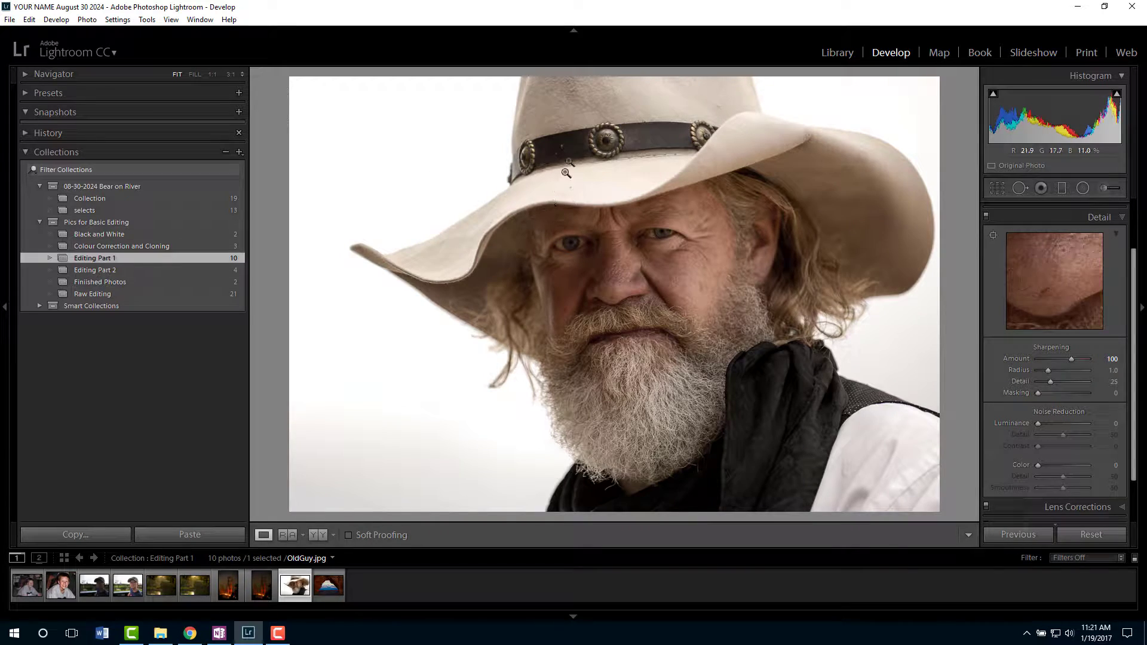
click(605, 144)
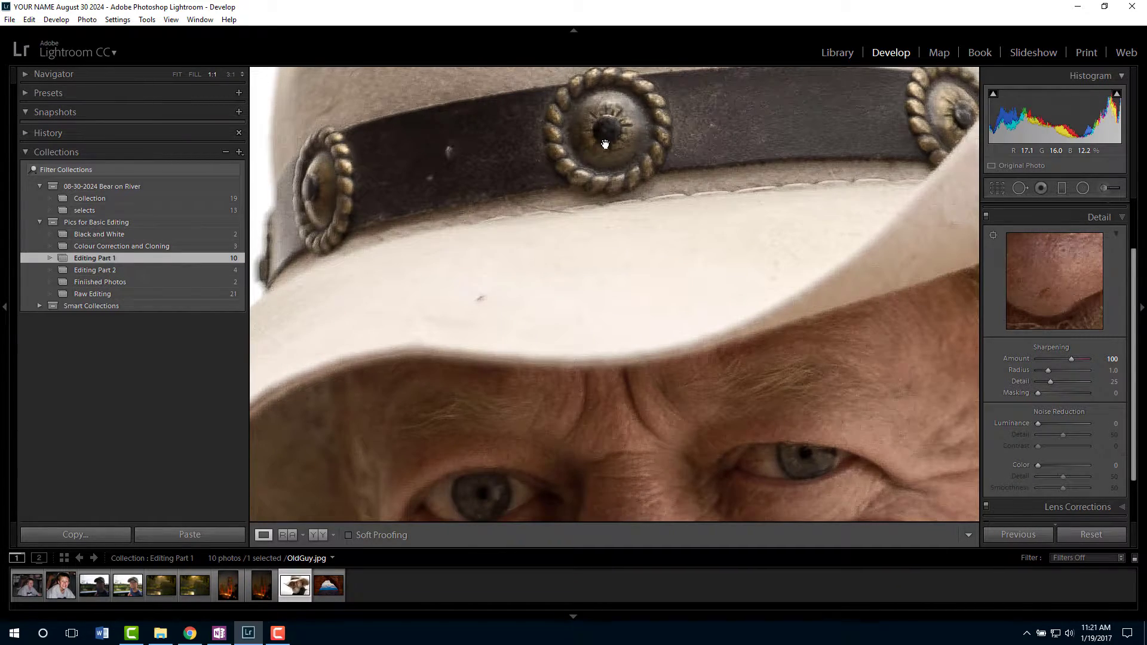
click(605, 145)
click(644, 423)
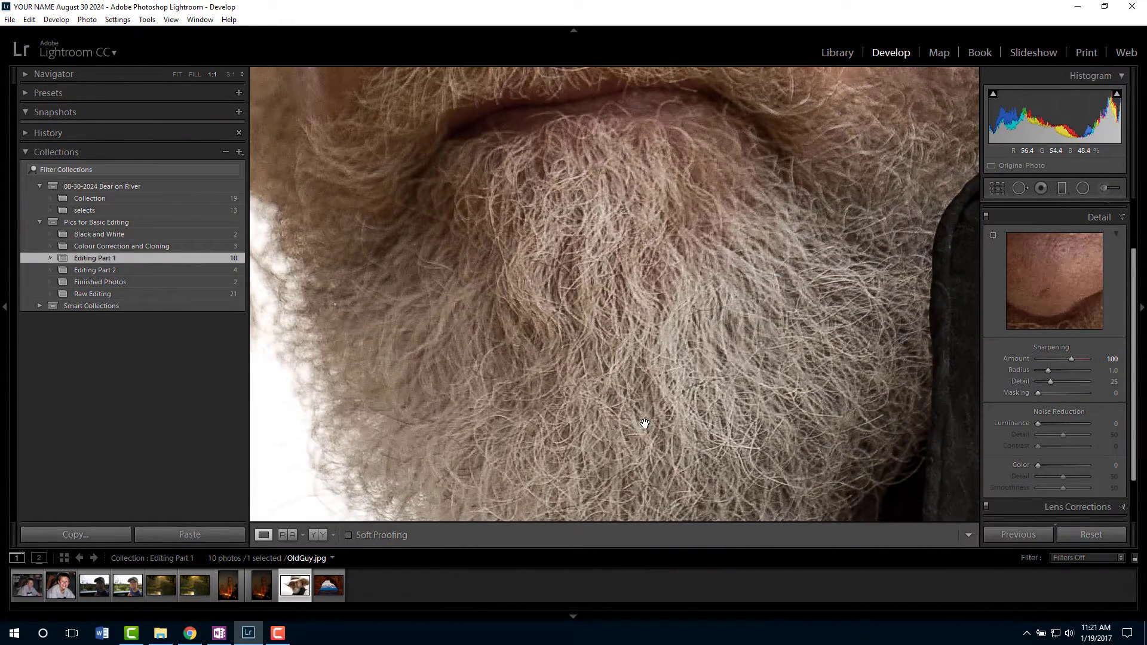
click(644, 423)
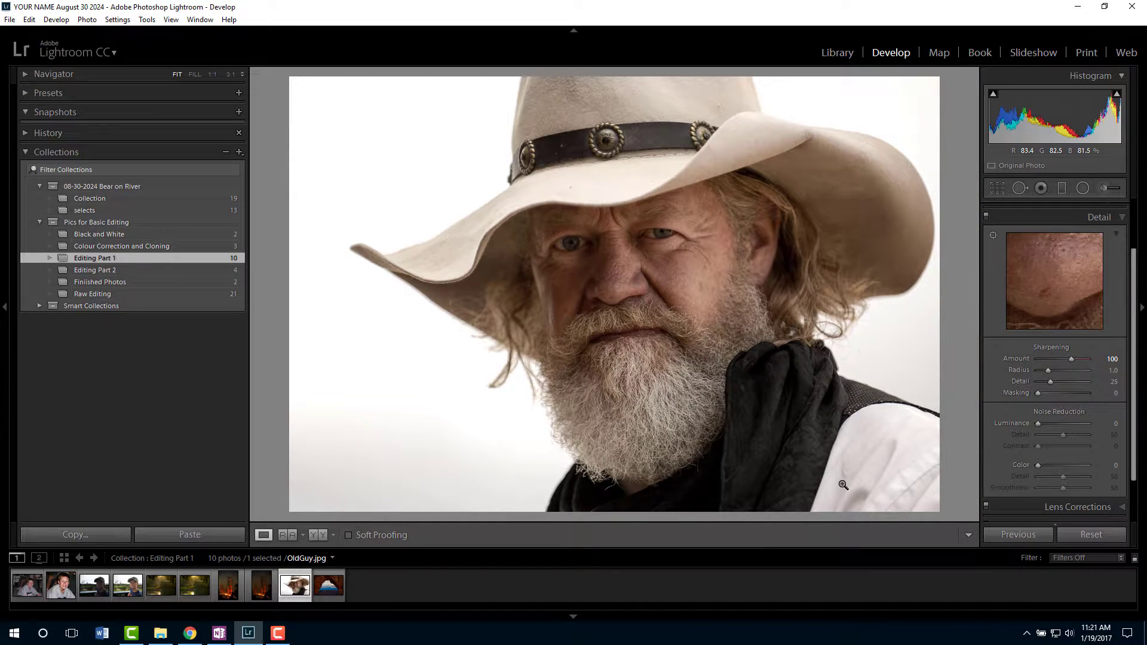
key(backslash)
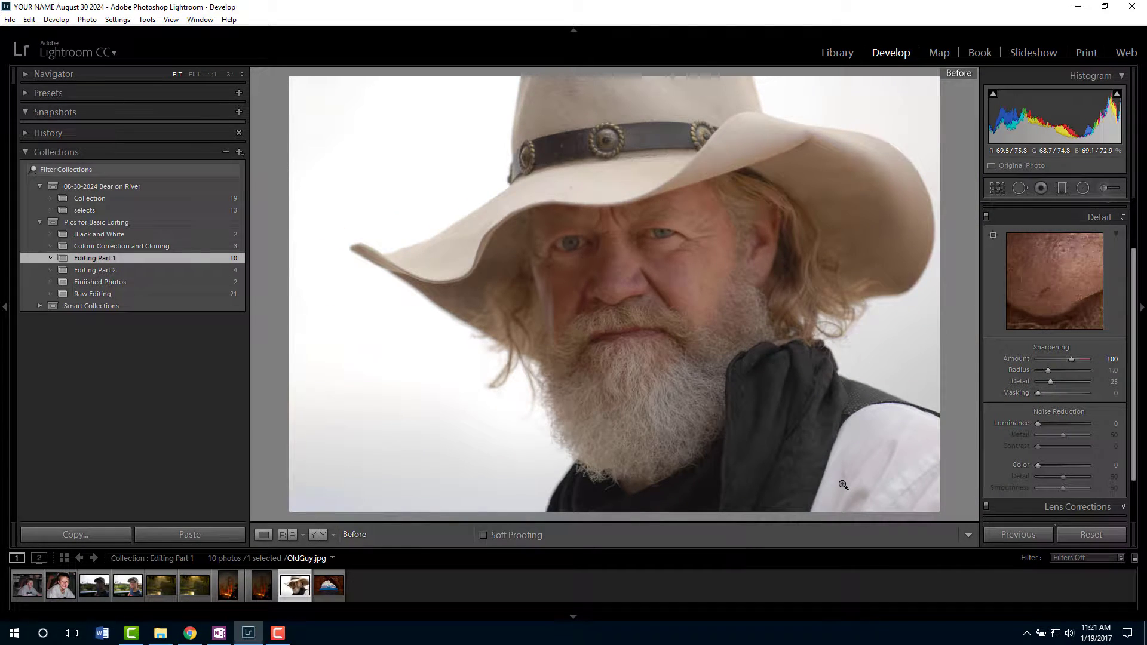
key(backslash)
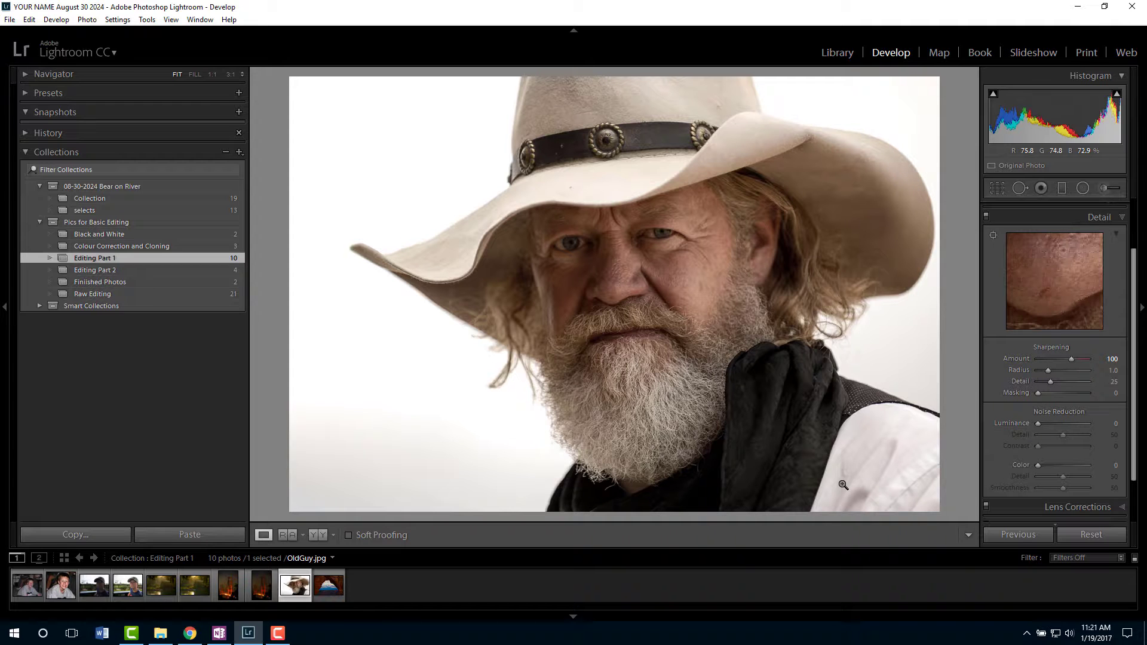
- Open Arch In Moab.jpg for editing and try a white balance sampled from the snow on the mountain peak
click(342, 588)
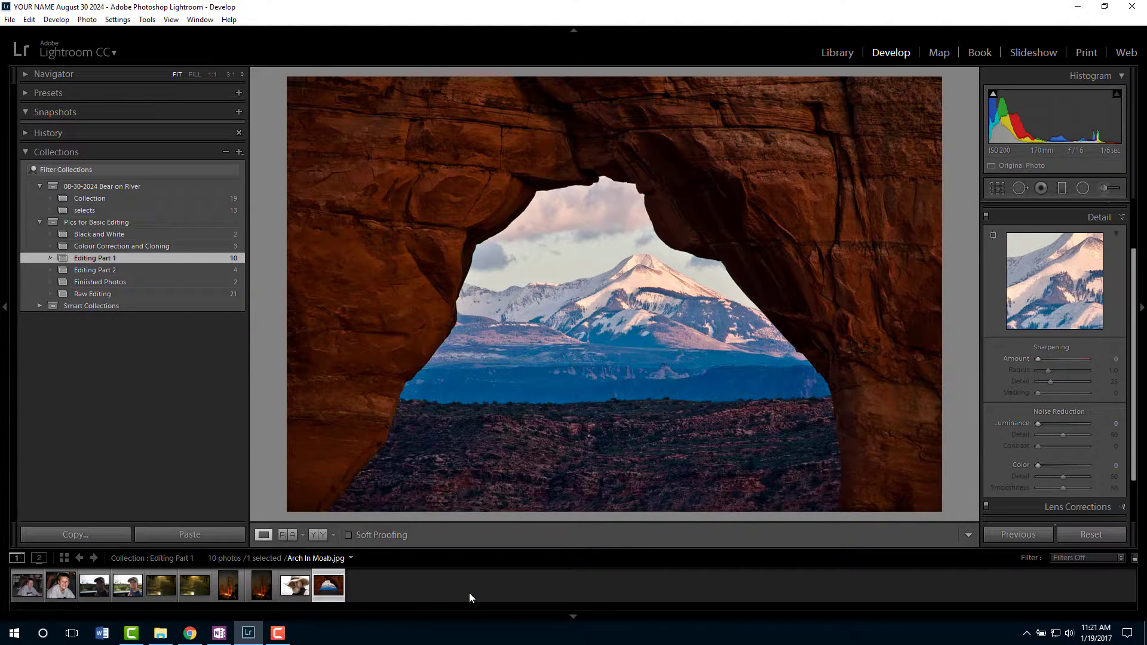
click(1122, 213)
click(1112, 211)
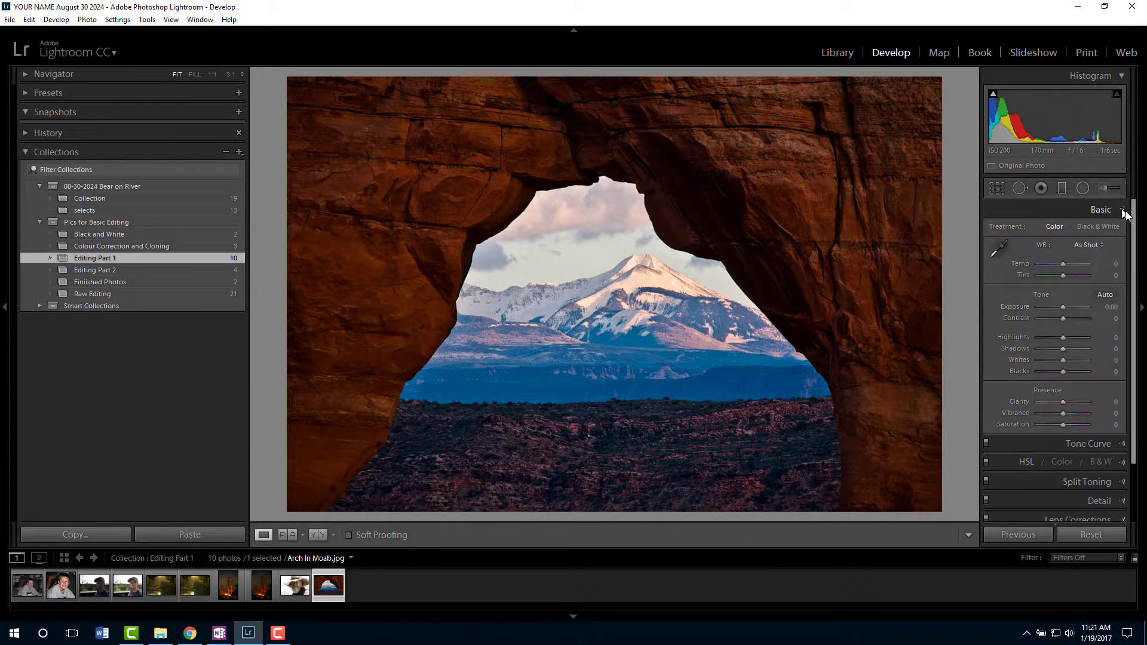
click(1001, 251)
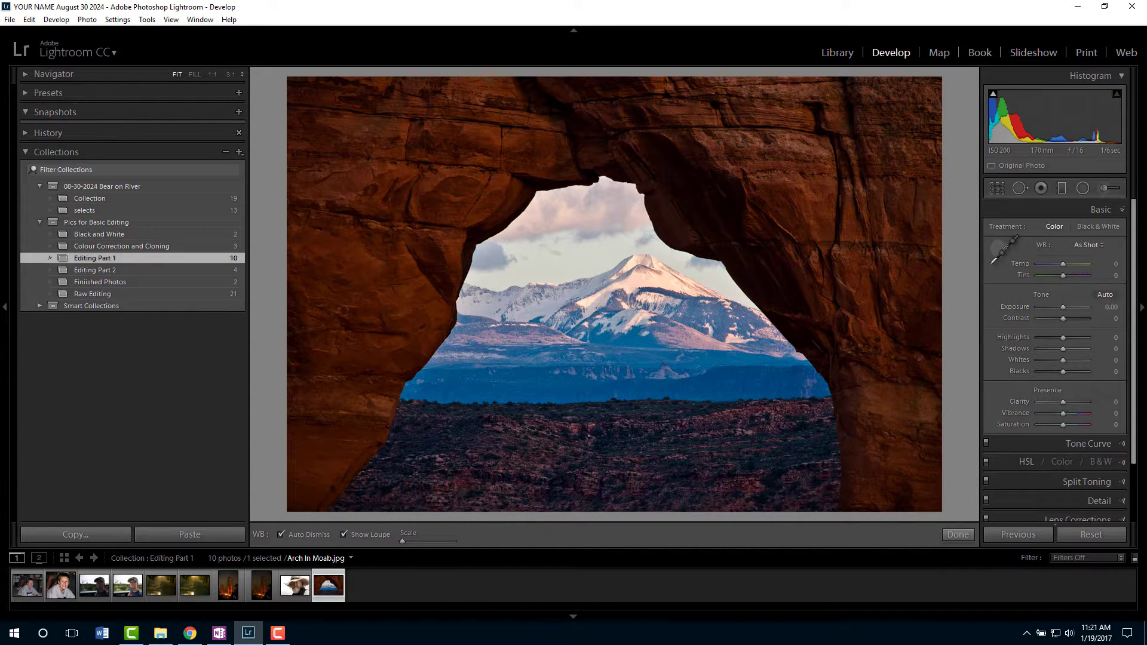
click(653, 280)
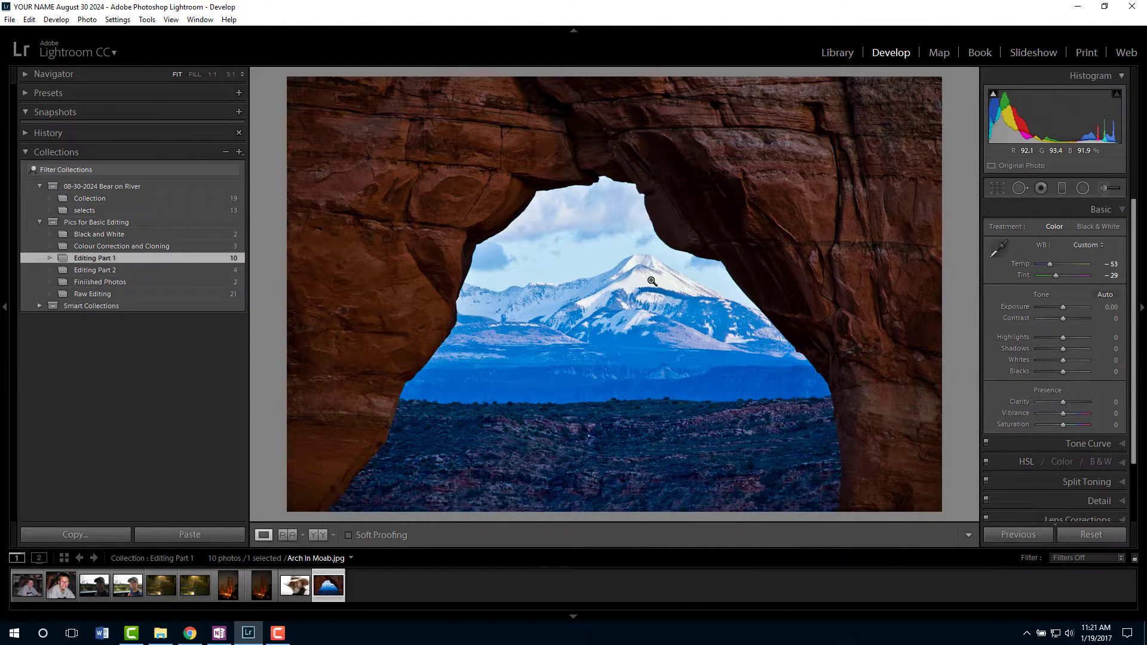
- Resample the white balance from the clouds just below the top of the arch opening and set Temp to +5
click(993, 246)
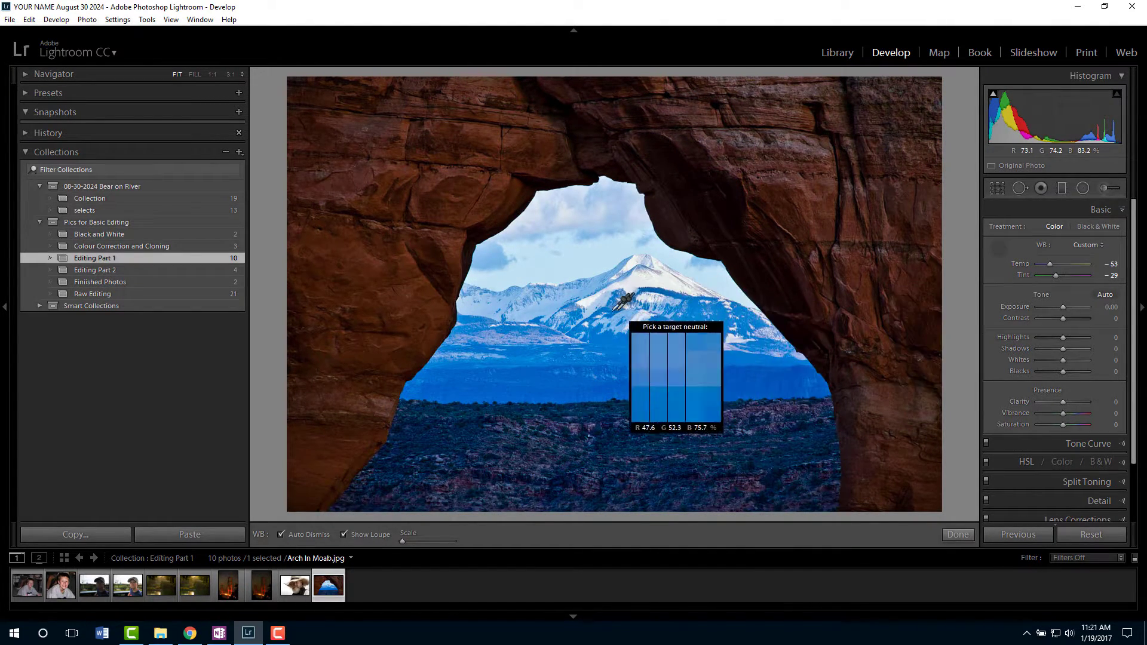
click(600, 199)
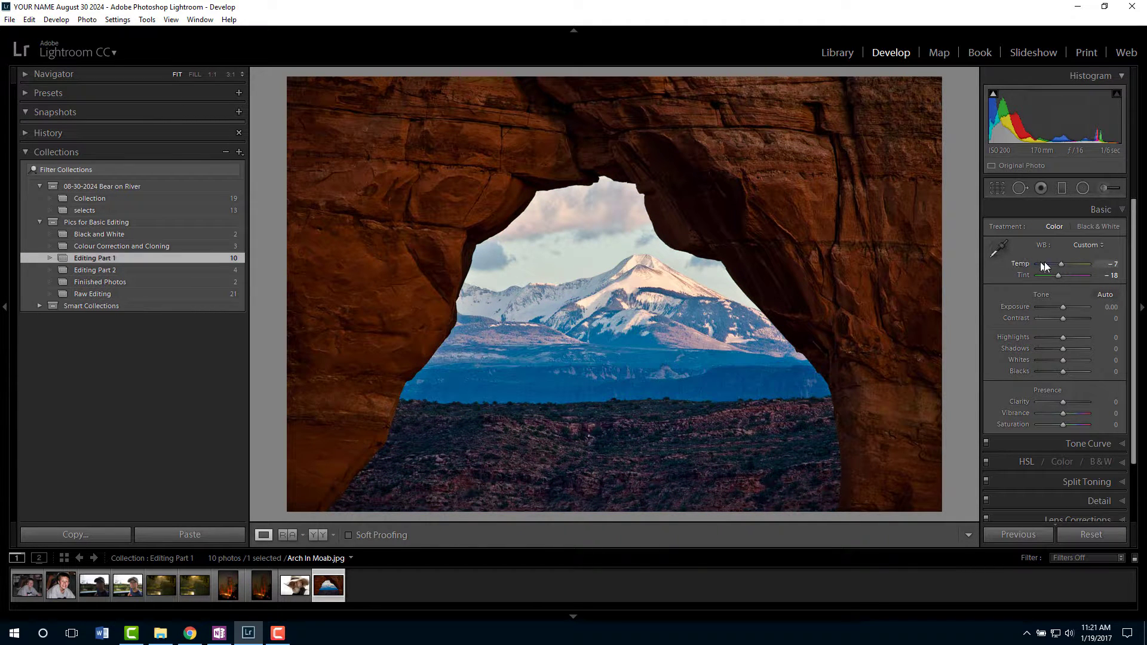
drag(1060, 264, 1065, 265)
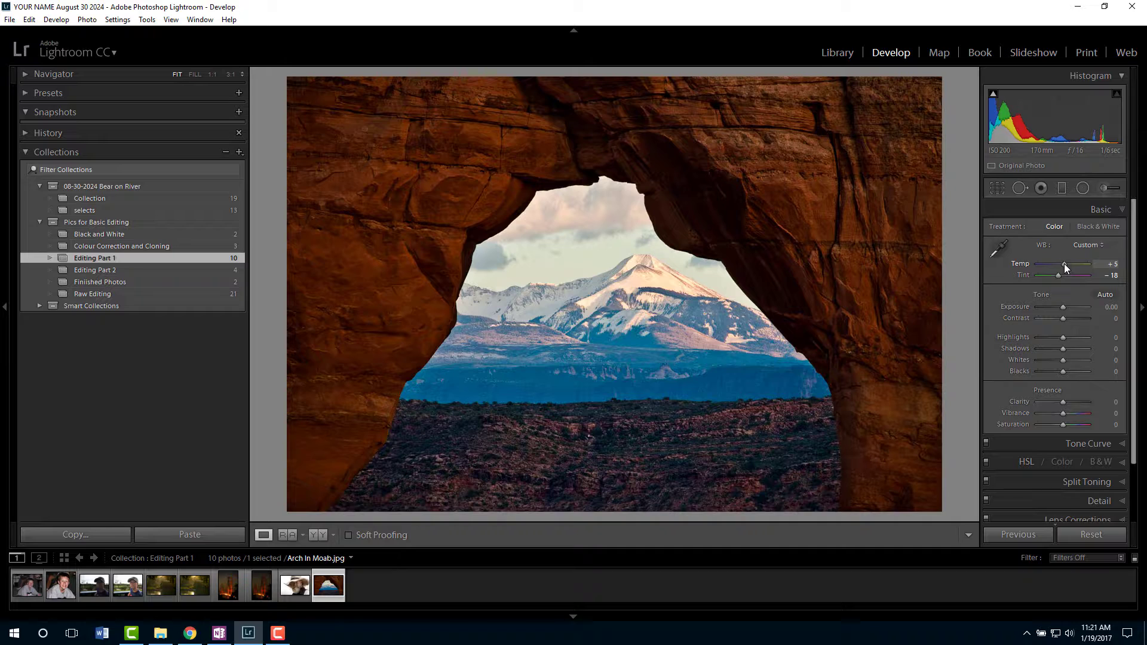
- Set Shadows to +64, Blacks to -26, Clarity to +52, Vibrance to +36 and Saturation to +10, and compare with the original
drag(1062, 350, 1074, 400)
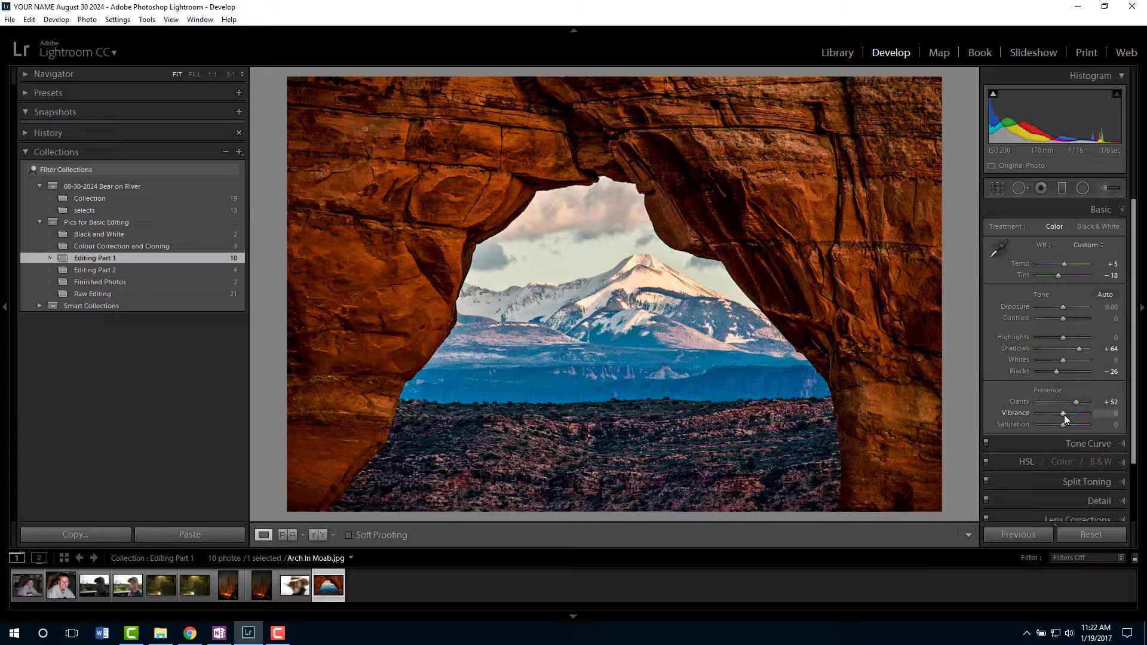
mouse_move(1066, 414)
mouse_down()
mouse_move(1080, 413)
mouse_move(1065, 425)
mouse_up()
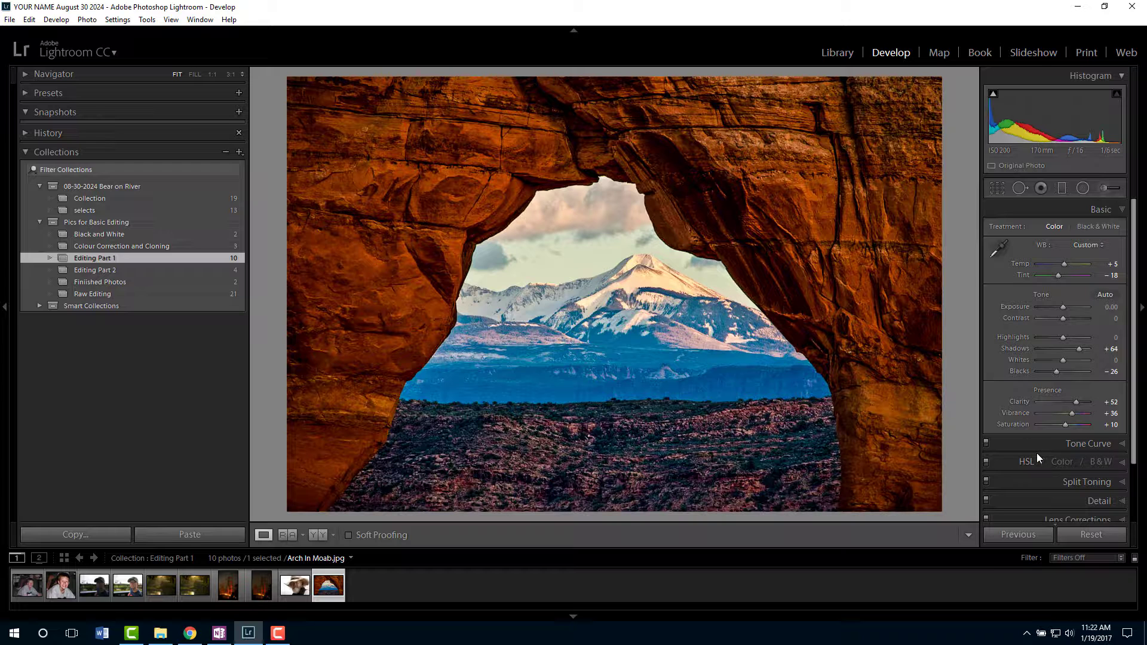
key(backslash)
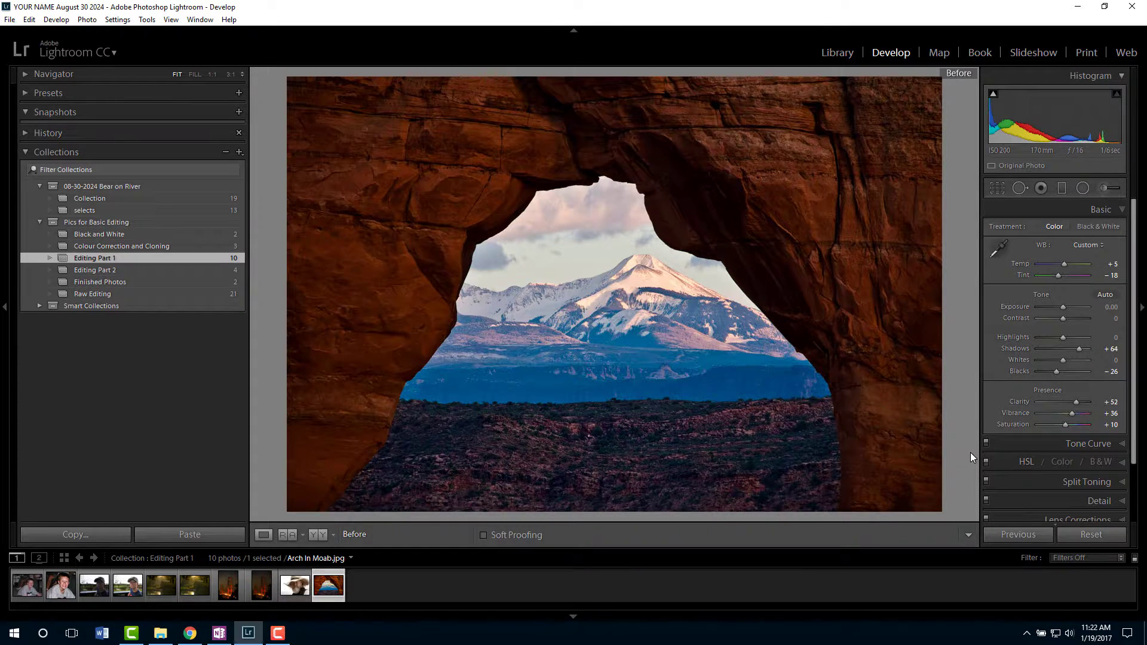
key(backslash)
key(backslash)
key(backslash)
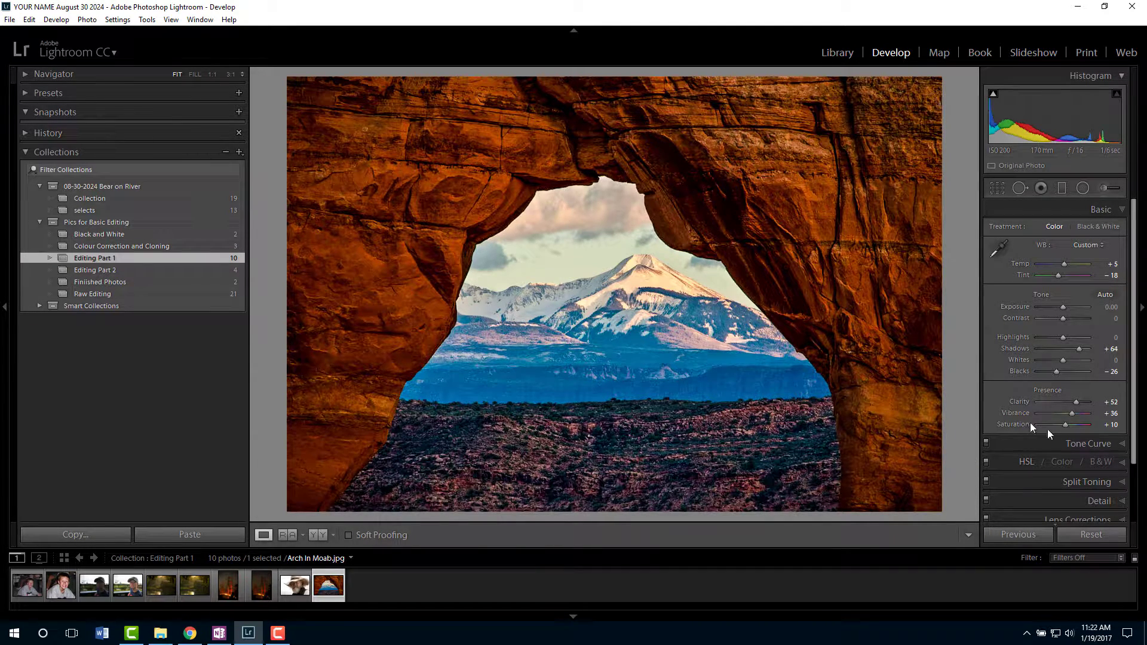
- Set the arch photo's Sharpening Amount to 96
click(1099, 501)
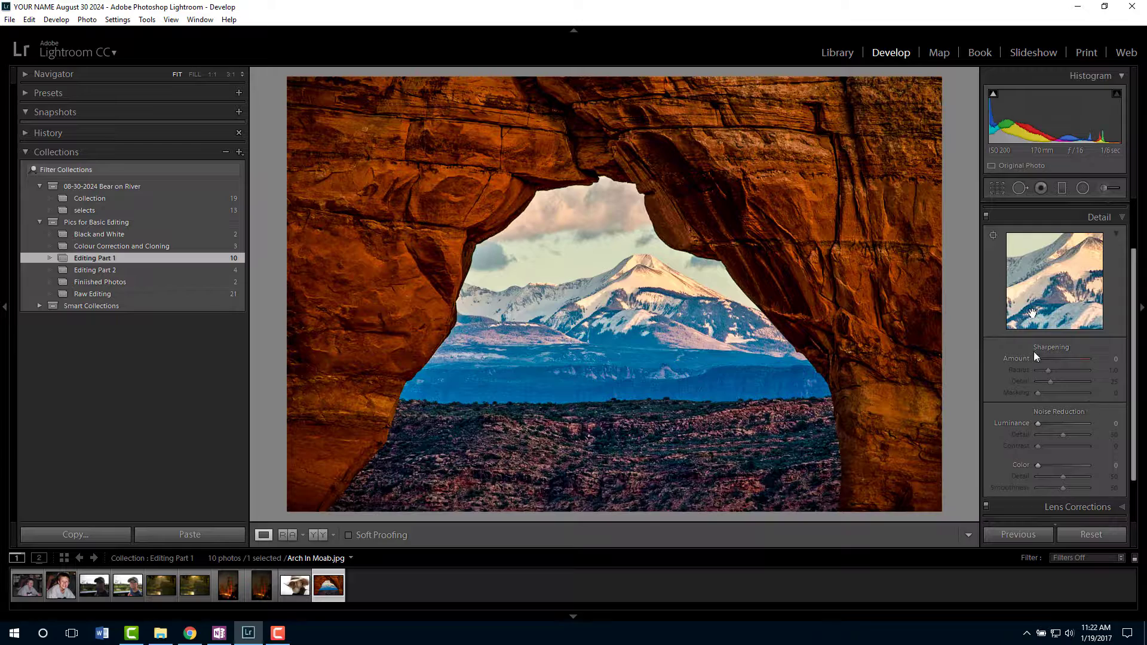
drag(1038, 359, 1055, 361)
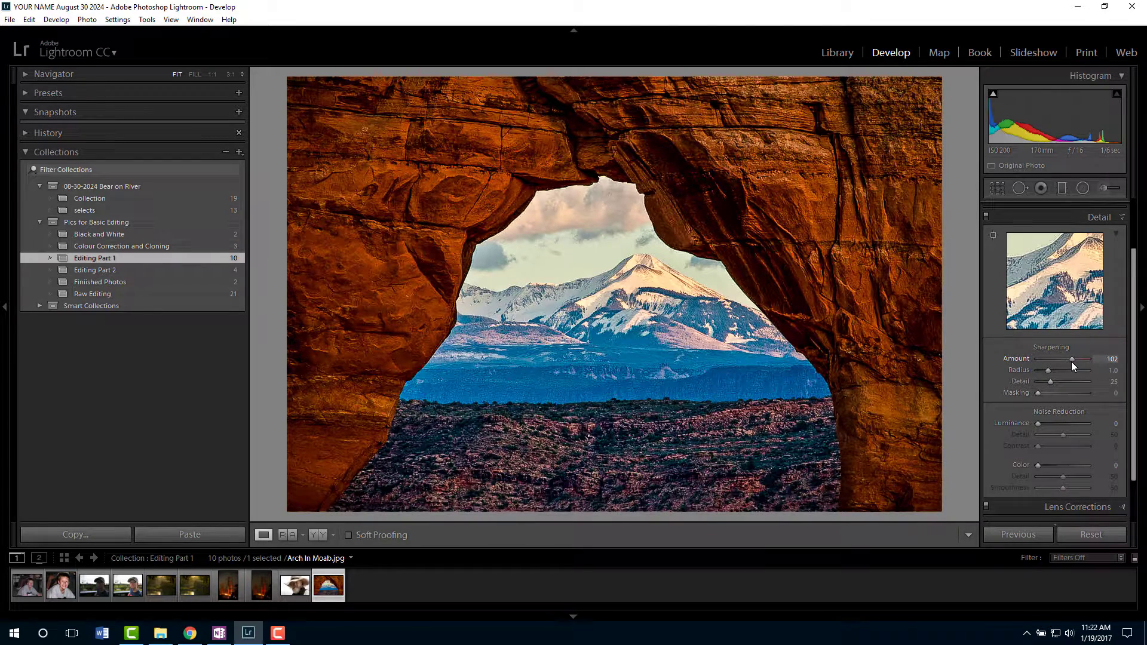
drag(1071, 361, 1069, 361)
- Add a post-crop vignette with Amount -17 and Feather 56, and compare the photo with the effect off and on
scroll(1131, 408, down, 2)
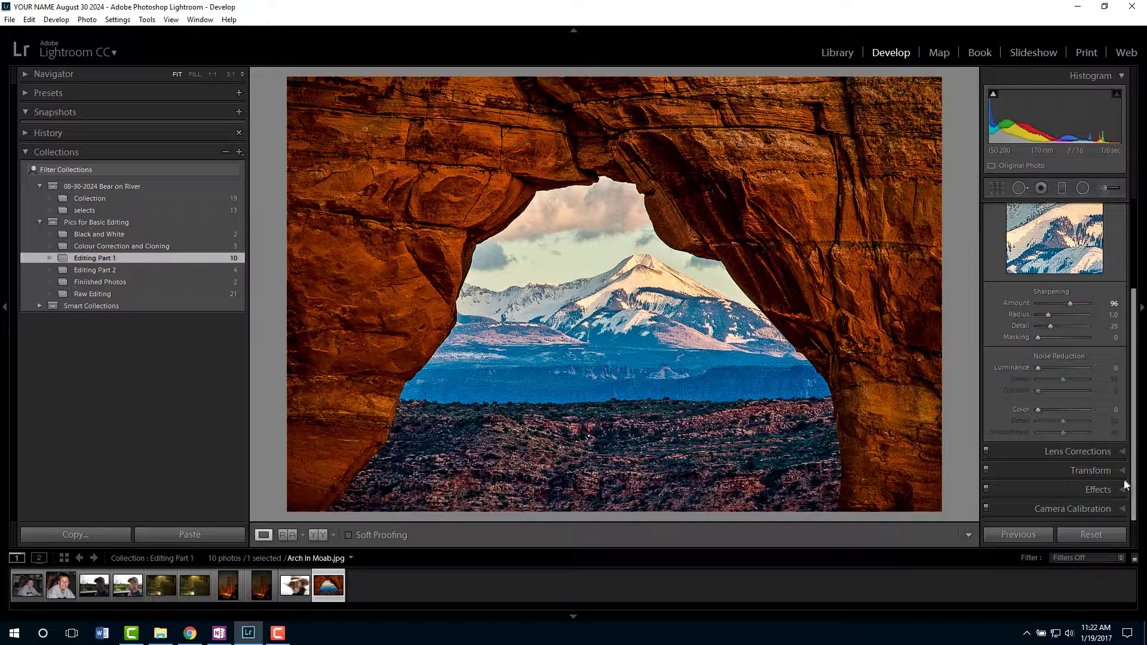
click(1122, 491)
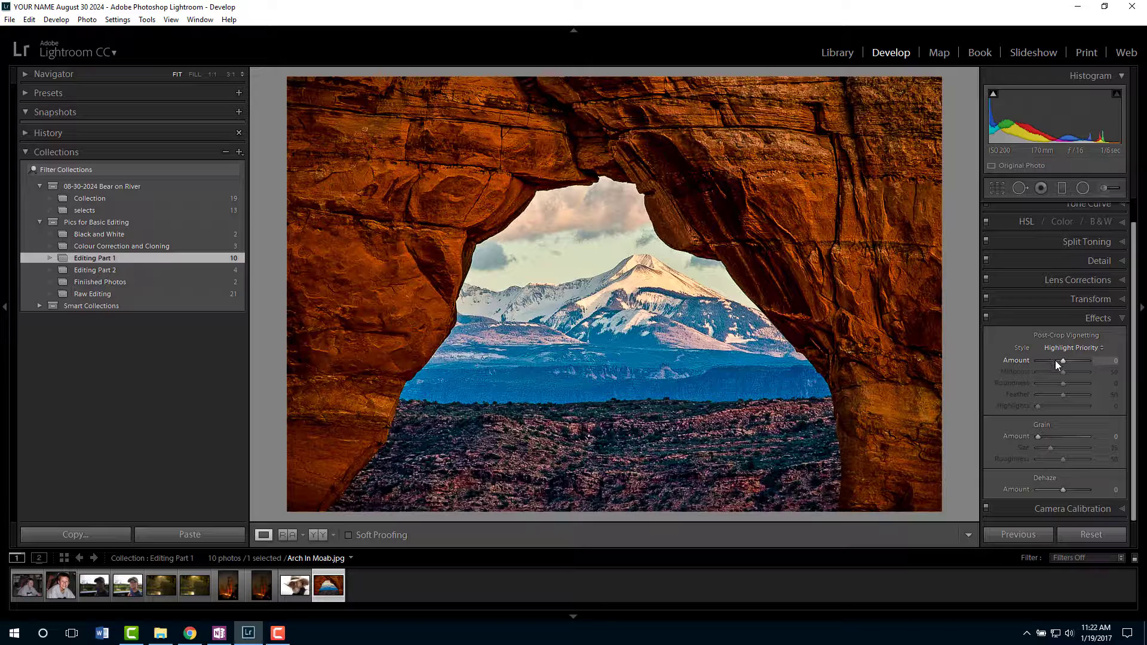
drag(1062, 360, 1058, 360)
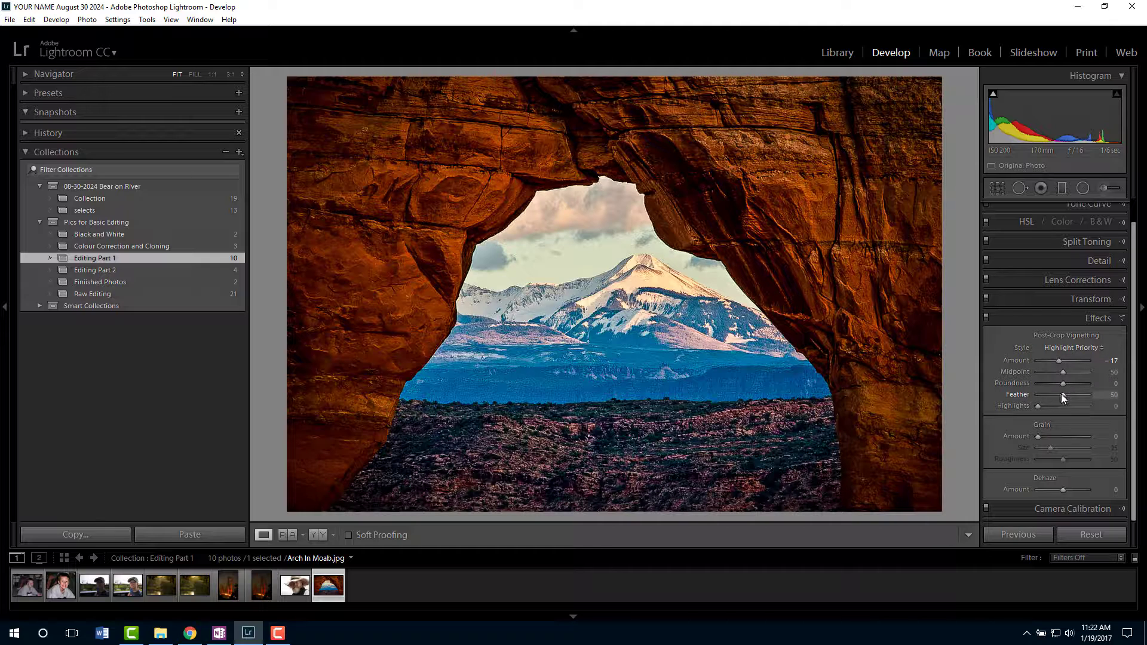
drag(1064, 398, 1067, 399)
click(986, 318)
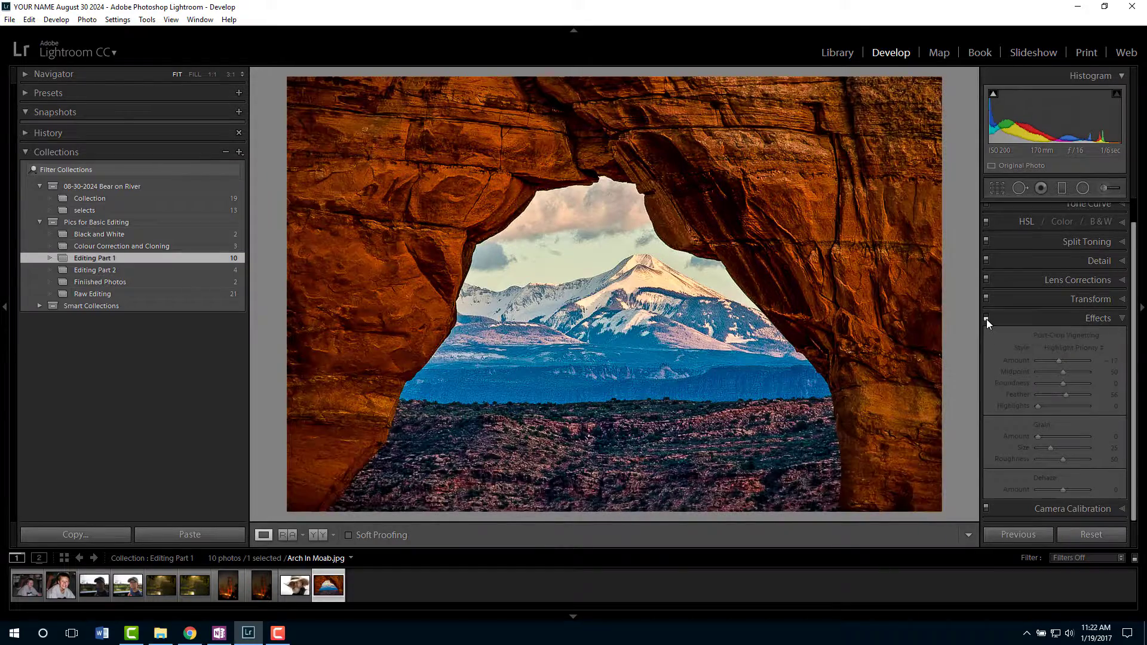
click(987, 318)
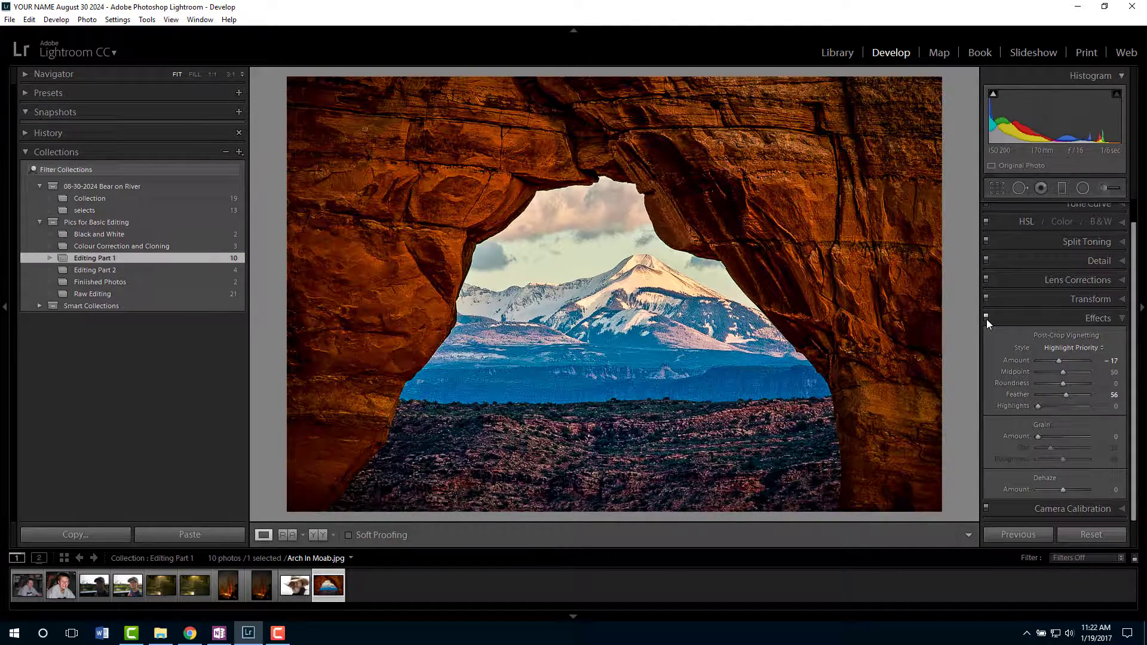
click(986, 318)
click(986, 318)
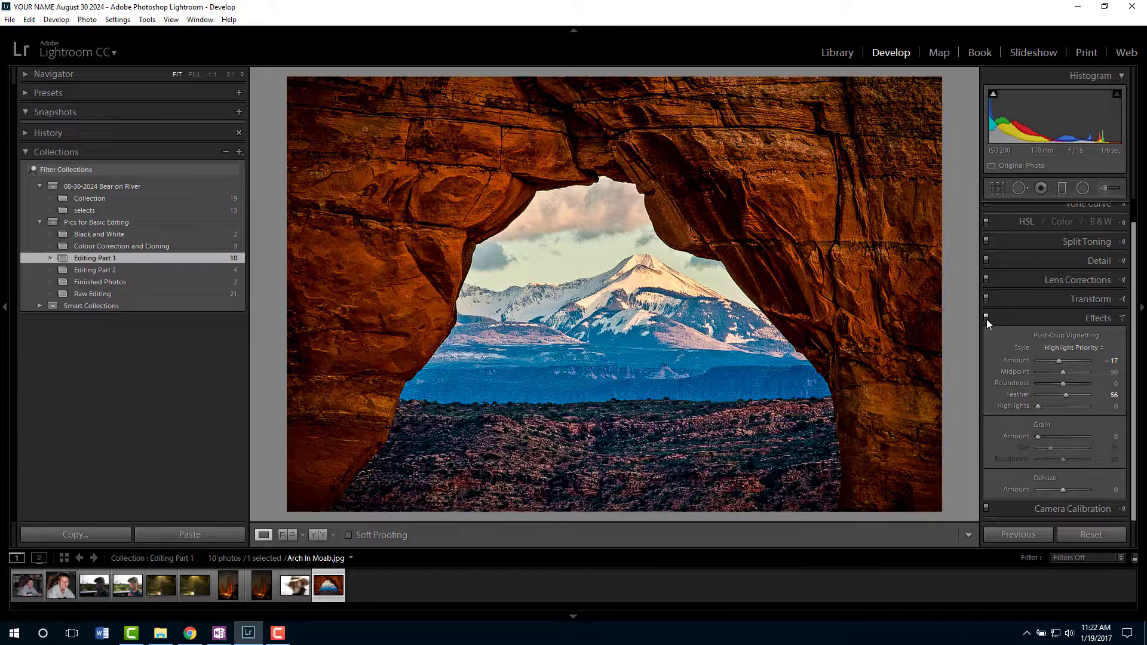